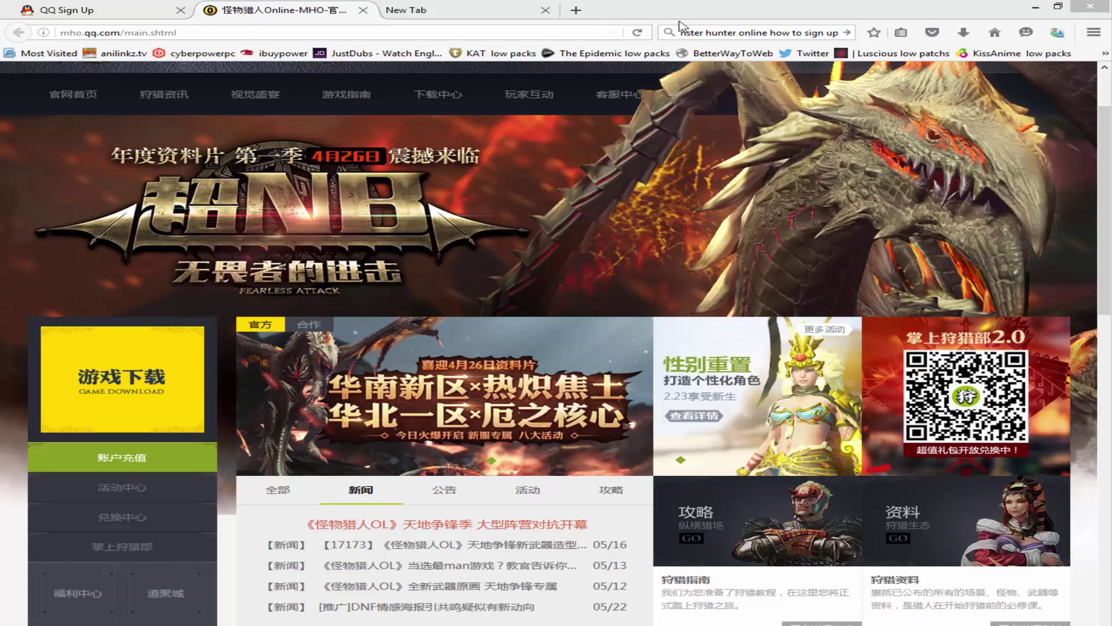
pyautogui.click(703, 34)
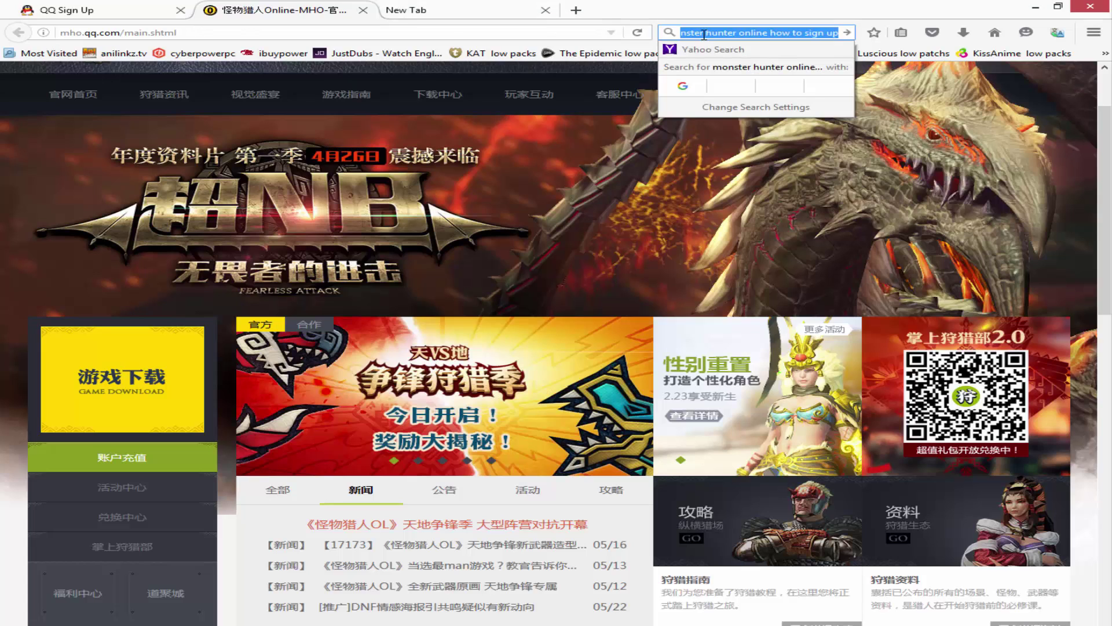
pyautogui.hotkey('ctrl', 'shift', 'i')
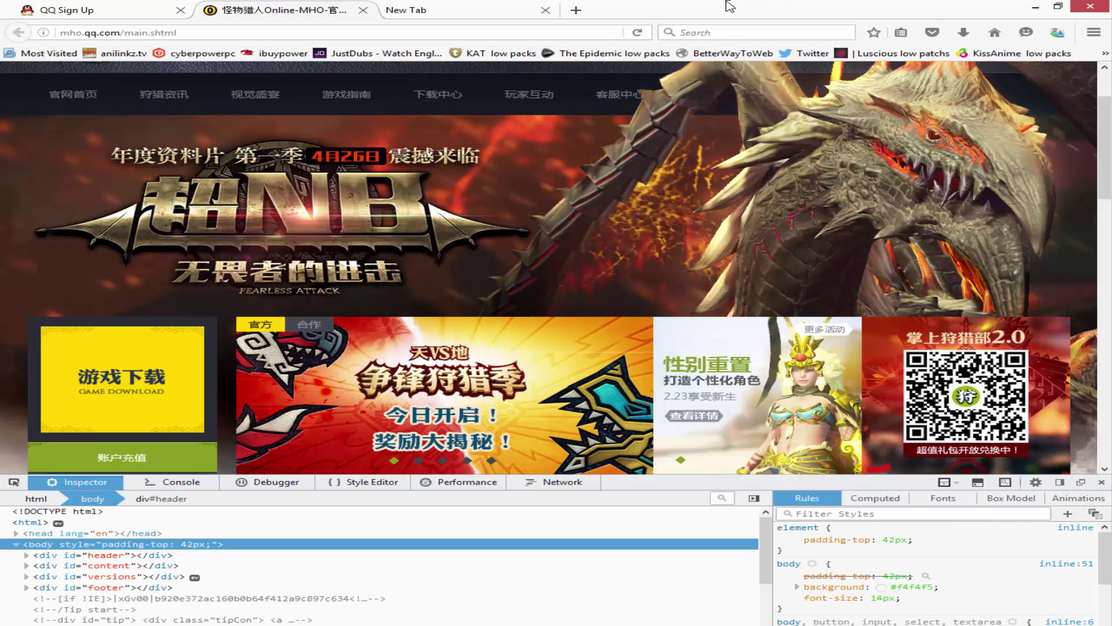
pyautogui.click(1101, 481)
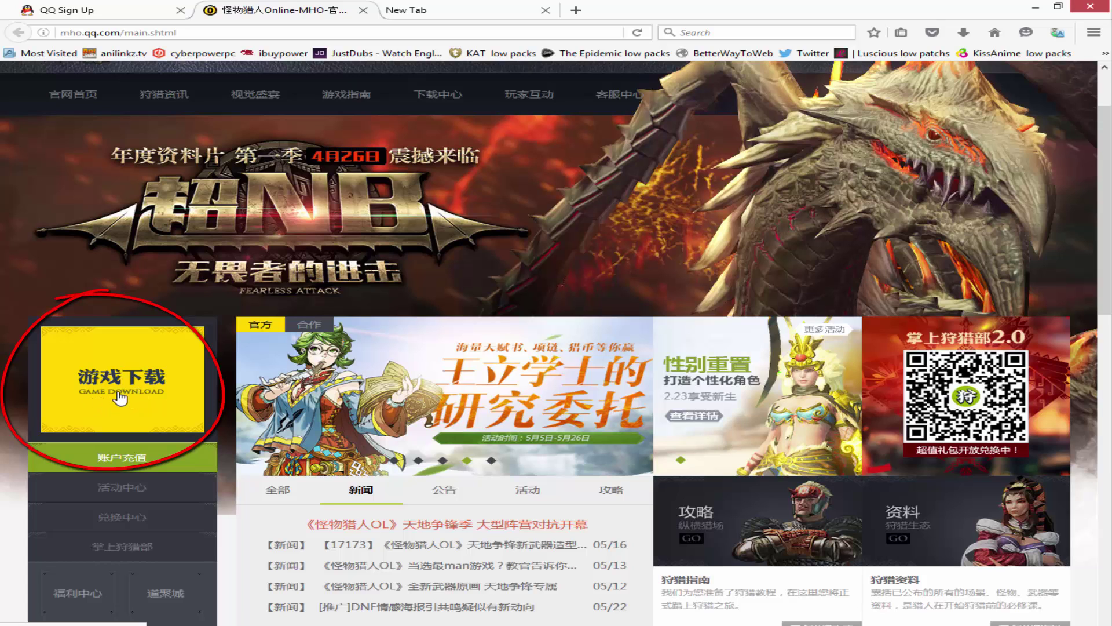
# In the MHO download center, request the 专属 client downloader MHO_Setup_1.0.8.182_QQVIPDL_signed.exe
pyautogui.click(119, 397)
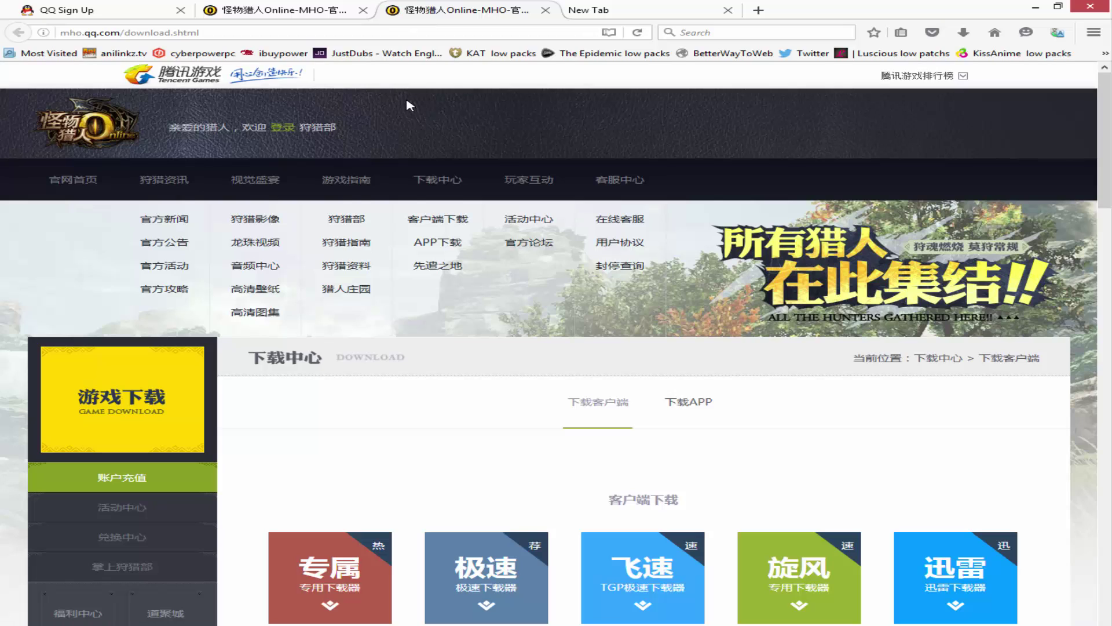
pyautogui.scroll(-5, 418, 180)
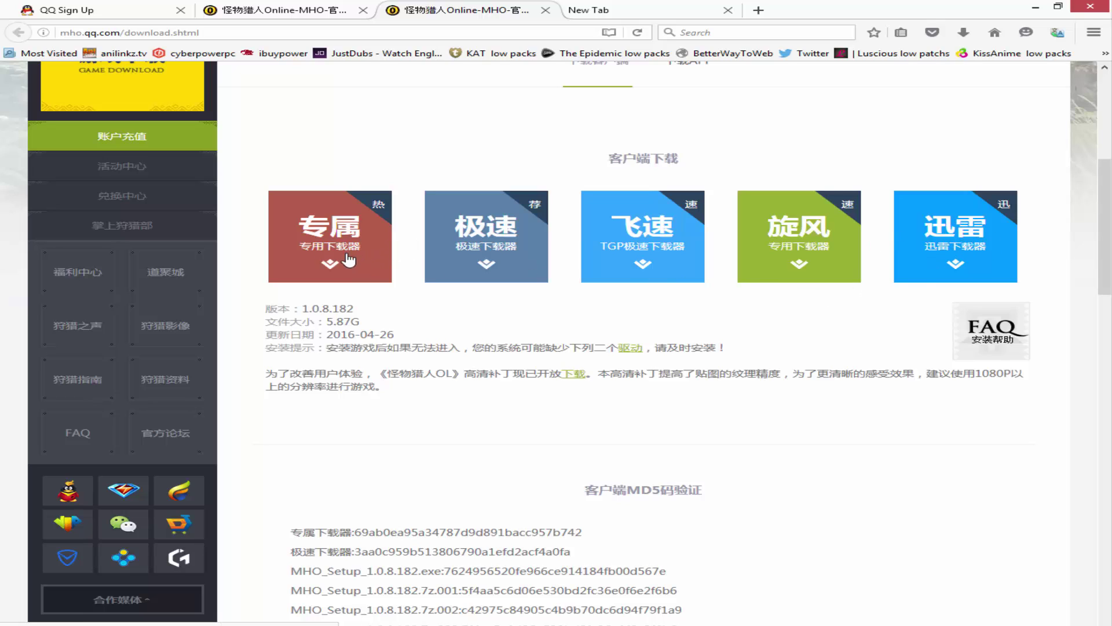
pyautogui.click(313, 248)
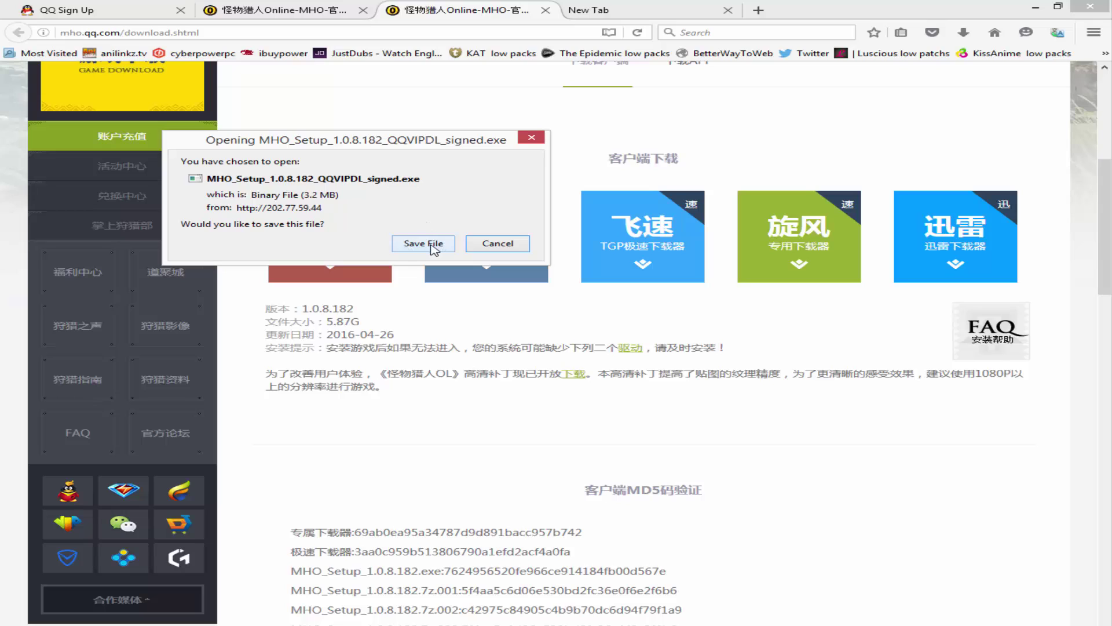
# Save MHO_Setup_1.0.8.182_QQVIPDL_signed.exe and show Firefox's recent downloads list
pyautogui.click(434, 248)
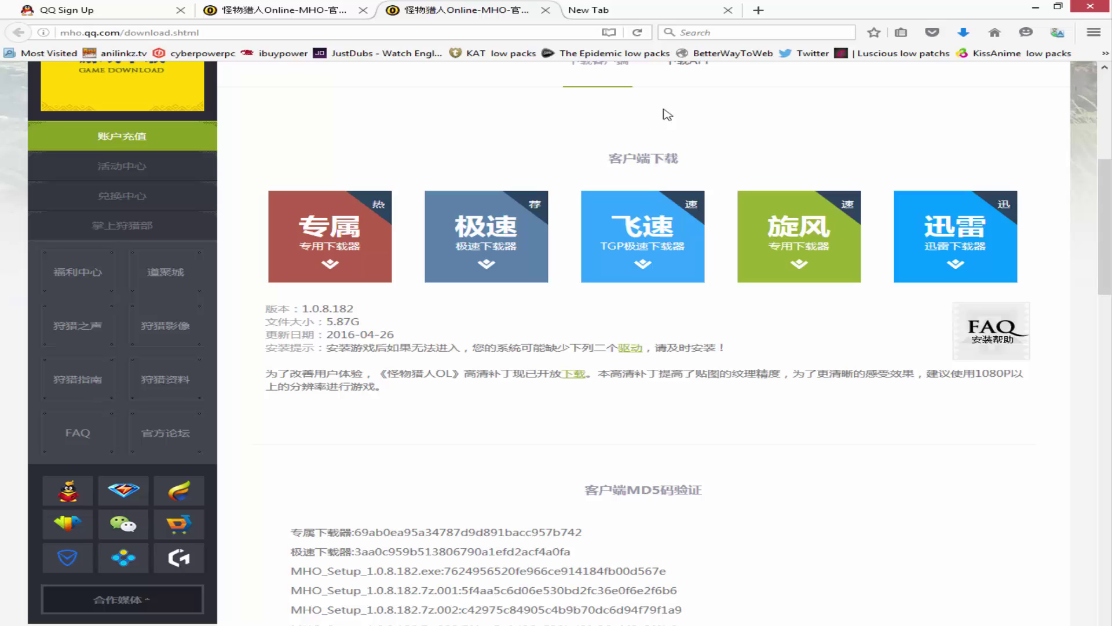
pyautogui.click(963, 34)
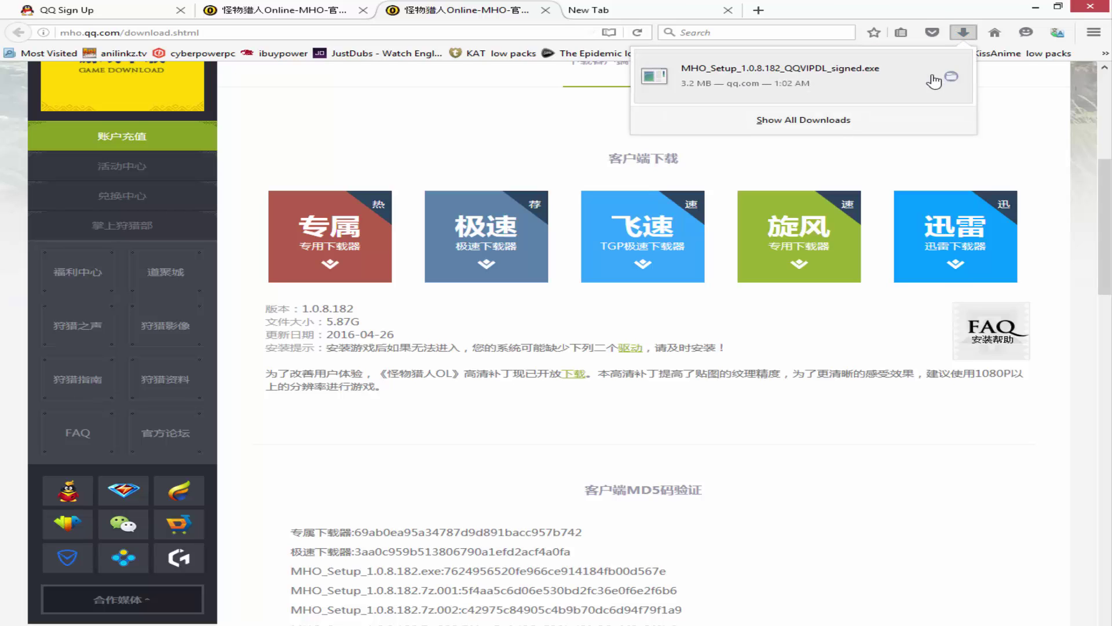
# Check the 3.22 MB MHO_Setup installer in the Downloads folder, then close Explorer
pyautogui.click(951, 76)
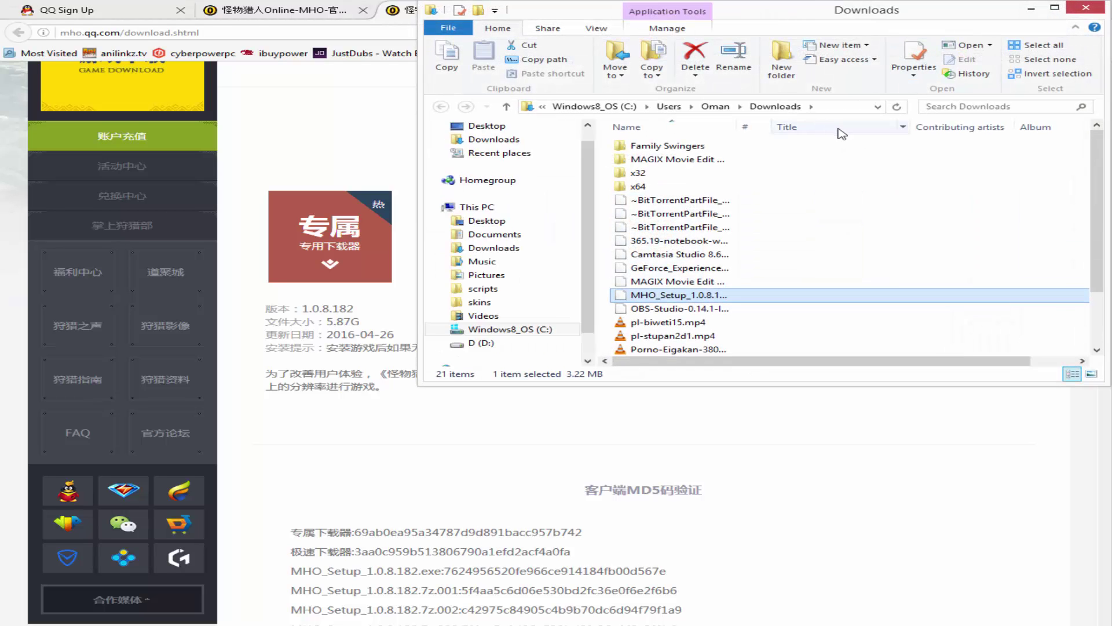
pyautogui.click(1085, 7)
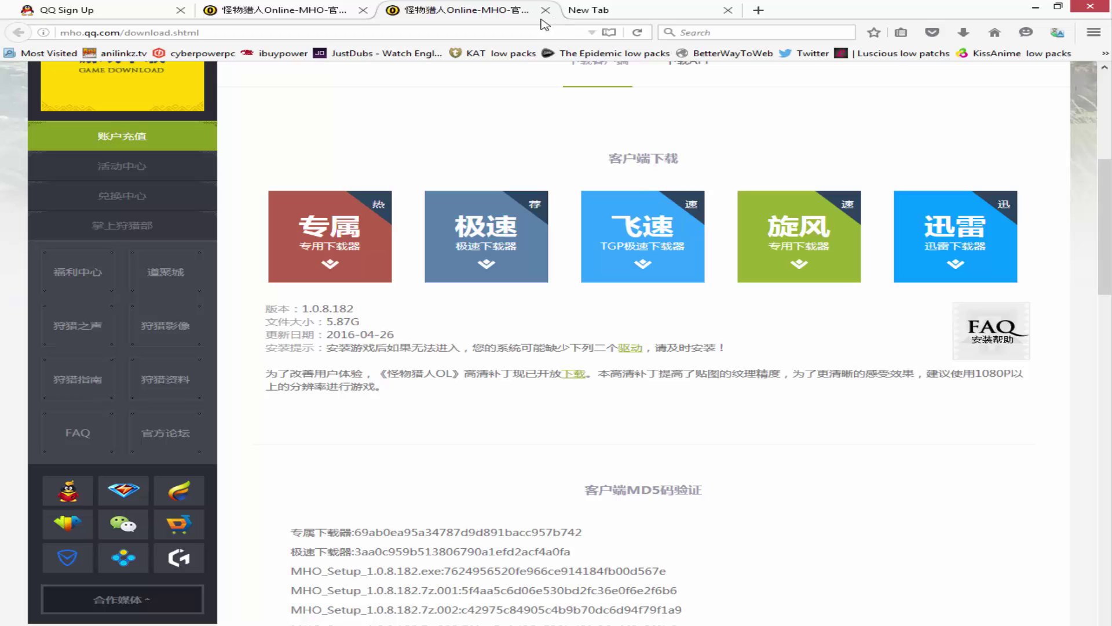
# Close the MHO tab and reload QQ Sign Up at zc.qq.com without en/index.html
pyautogui.click(546, 10)
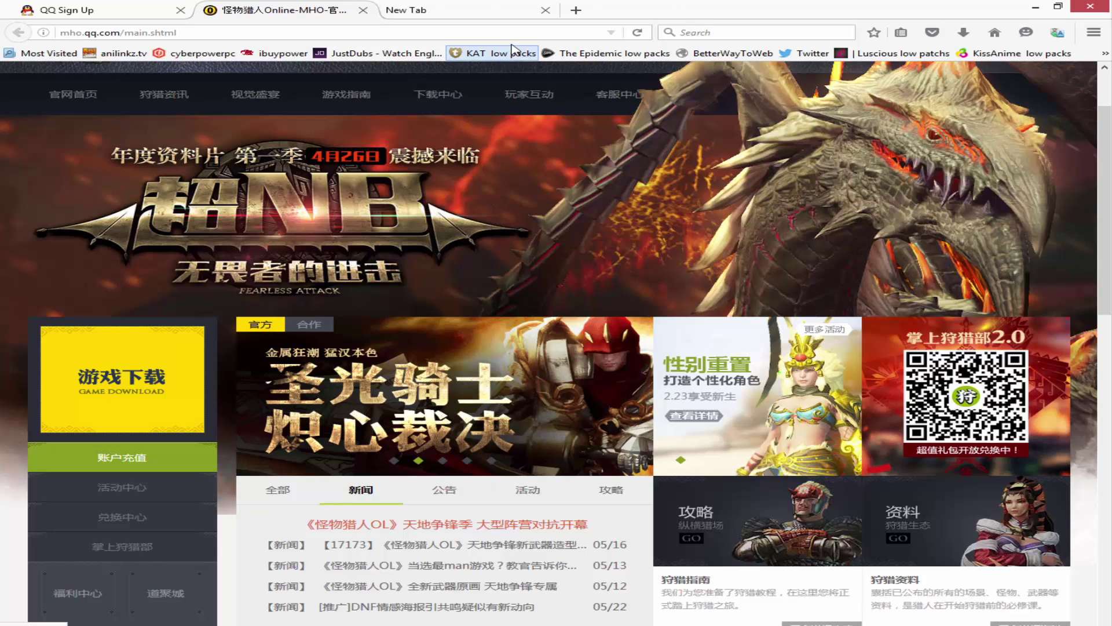
pyautogui.click(154, 15)
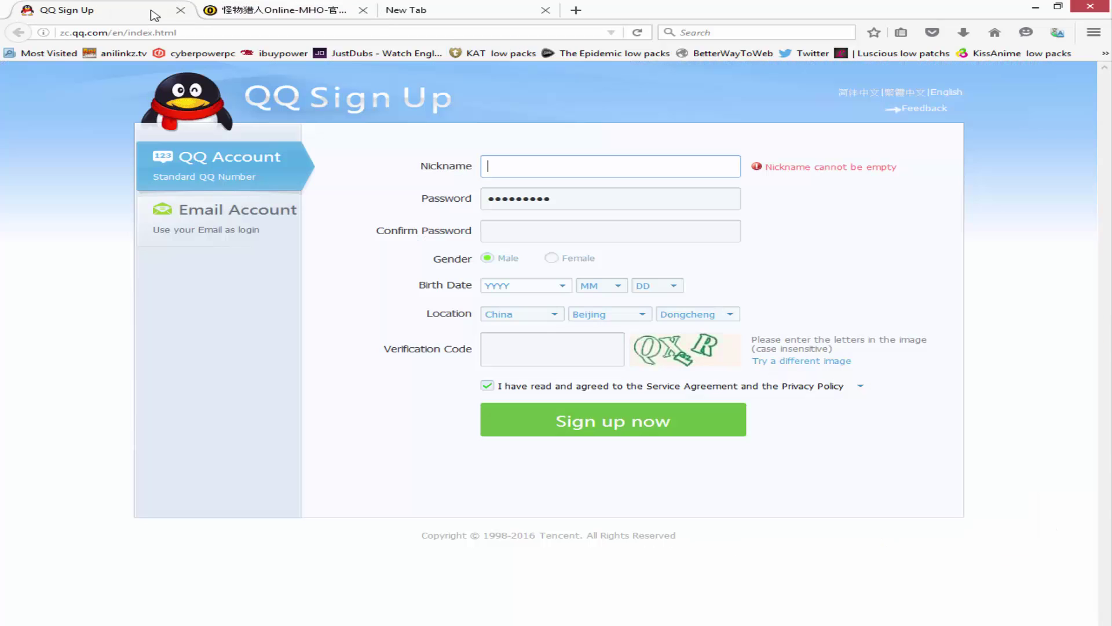
pyautogui.click(211, 33)
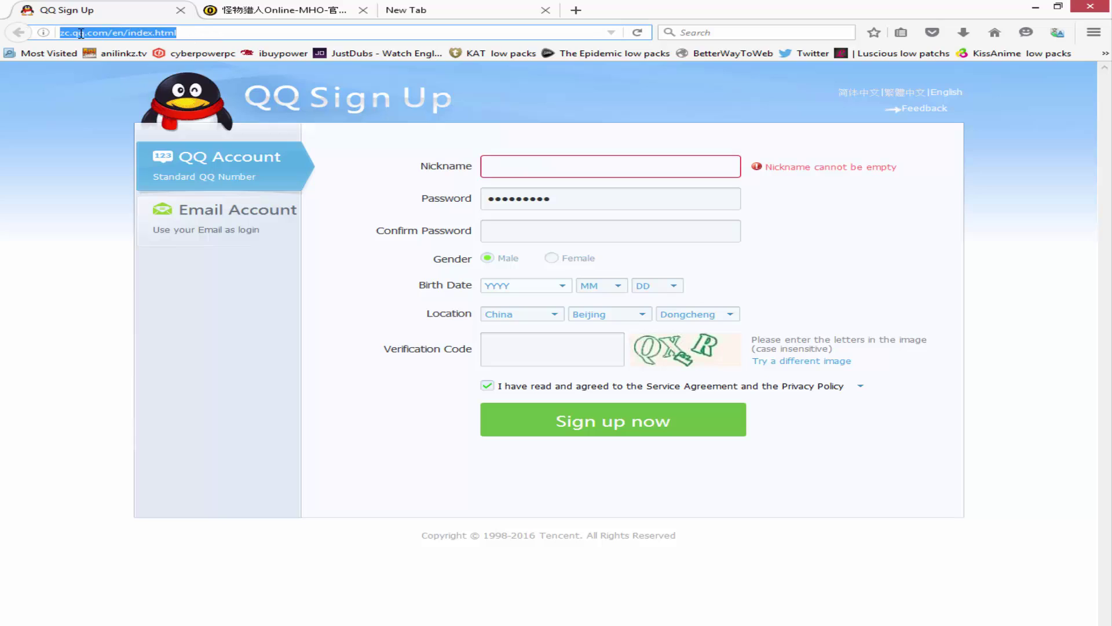
pyautogui.click(35, 257)
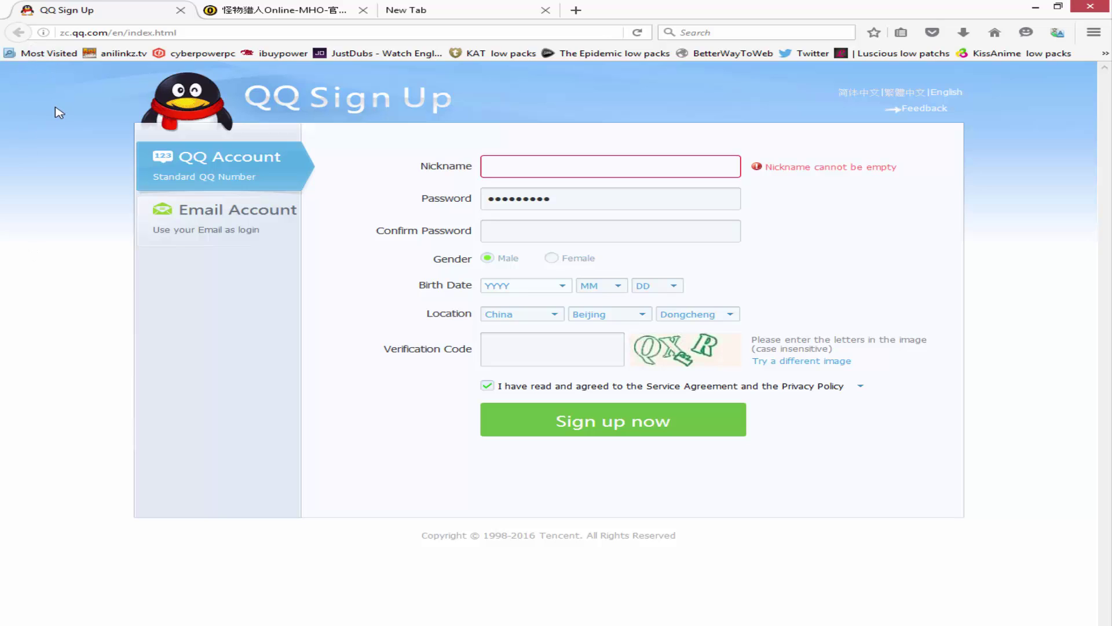
pyautogui.moveTo(111, 32); pyautogui.dragTo(278, 36)
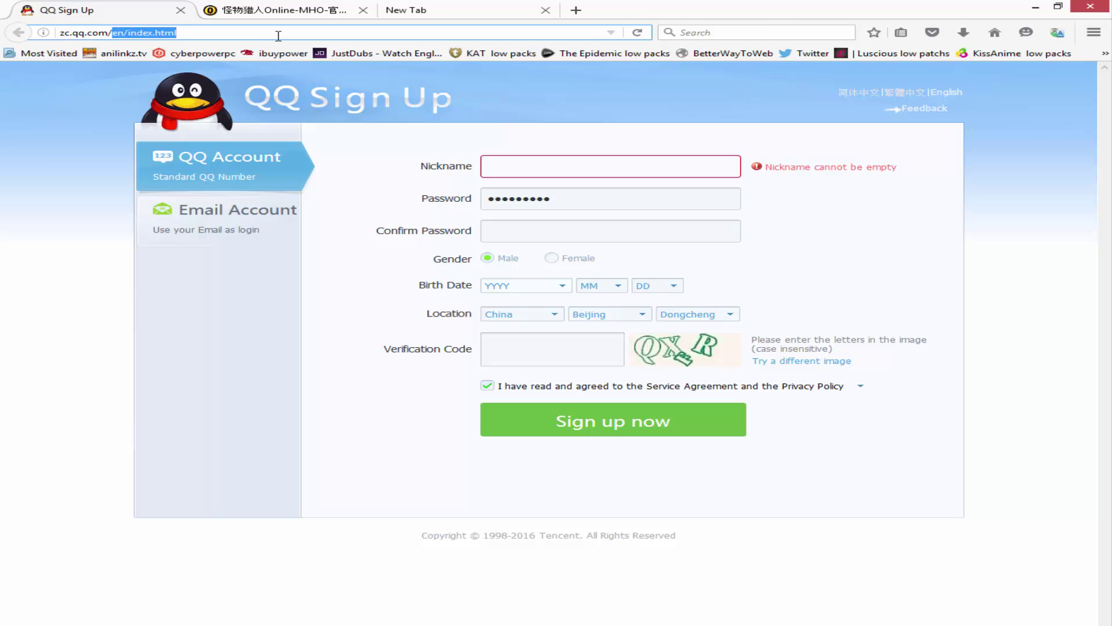
pyautogui.press('BackSpace')
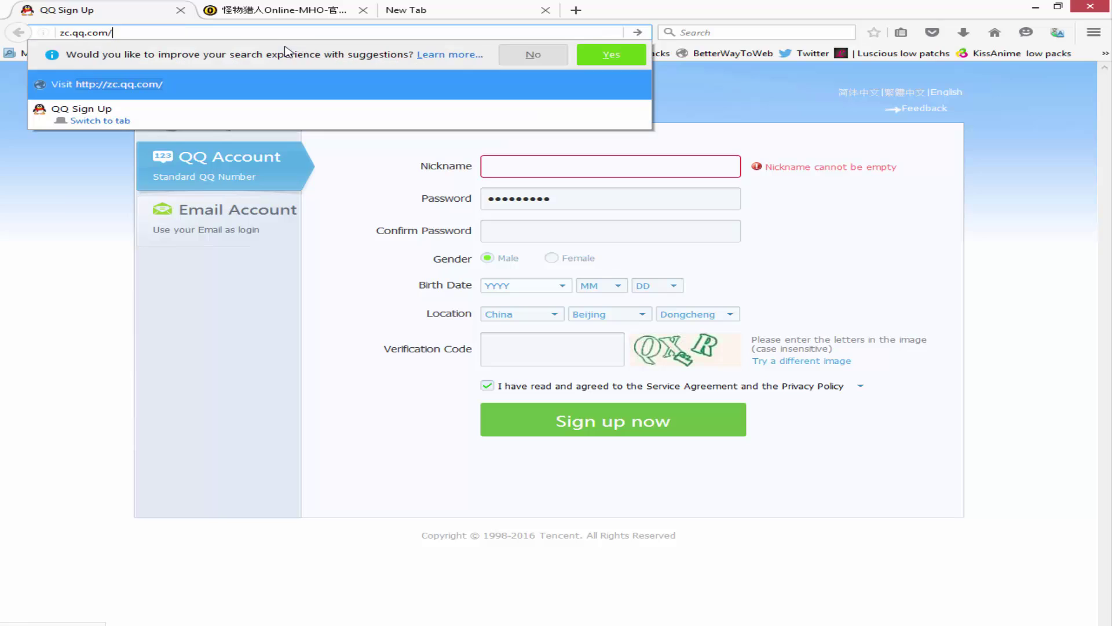
pyautogui.press('Return')
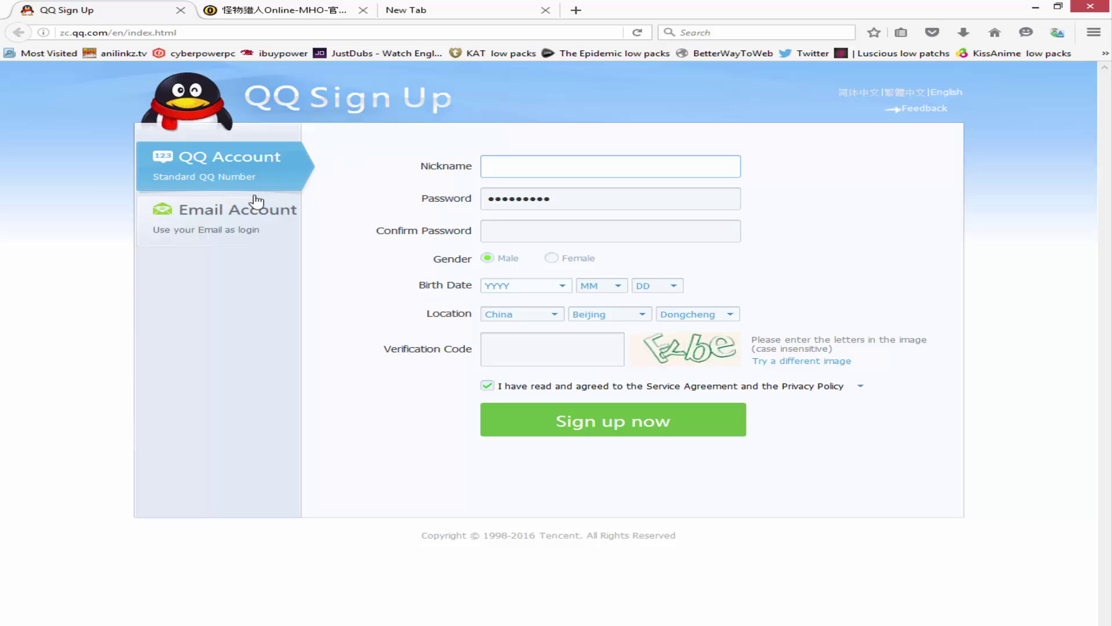
pyautogui.click(202, 234)
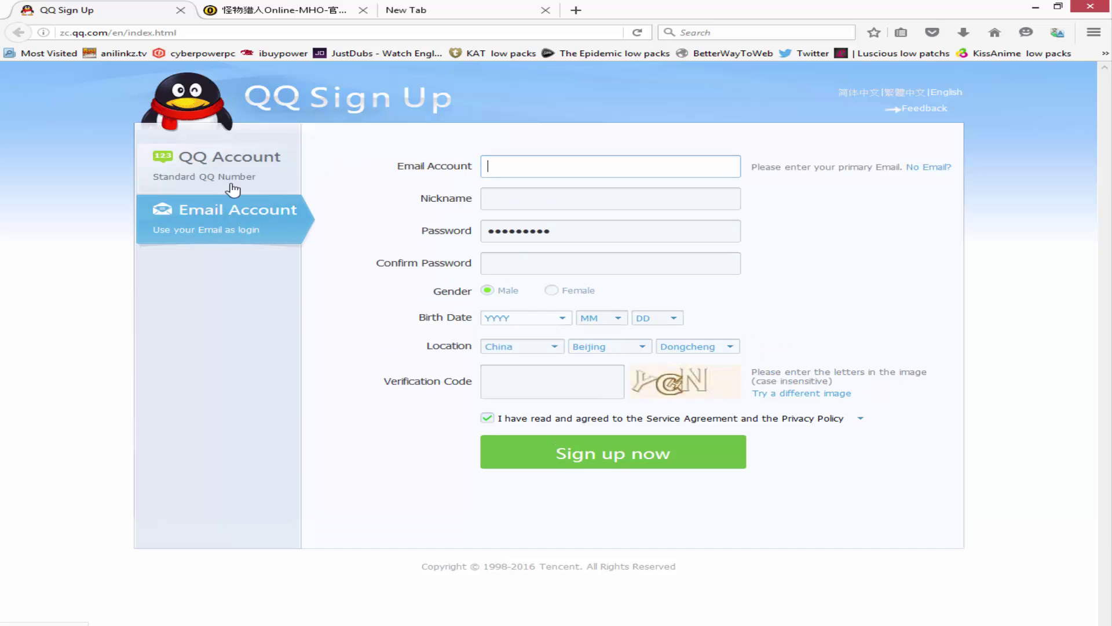
pyautogui.click(199, 176)
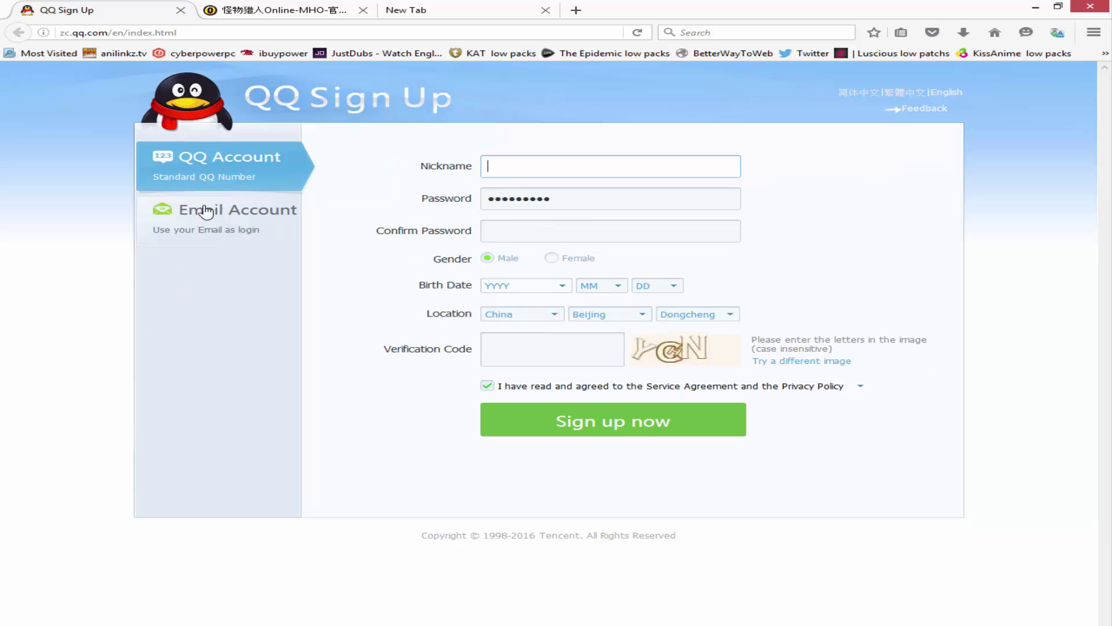
pyautogui.click(205, 212)
pyautogui.click(214, 161)
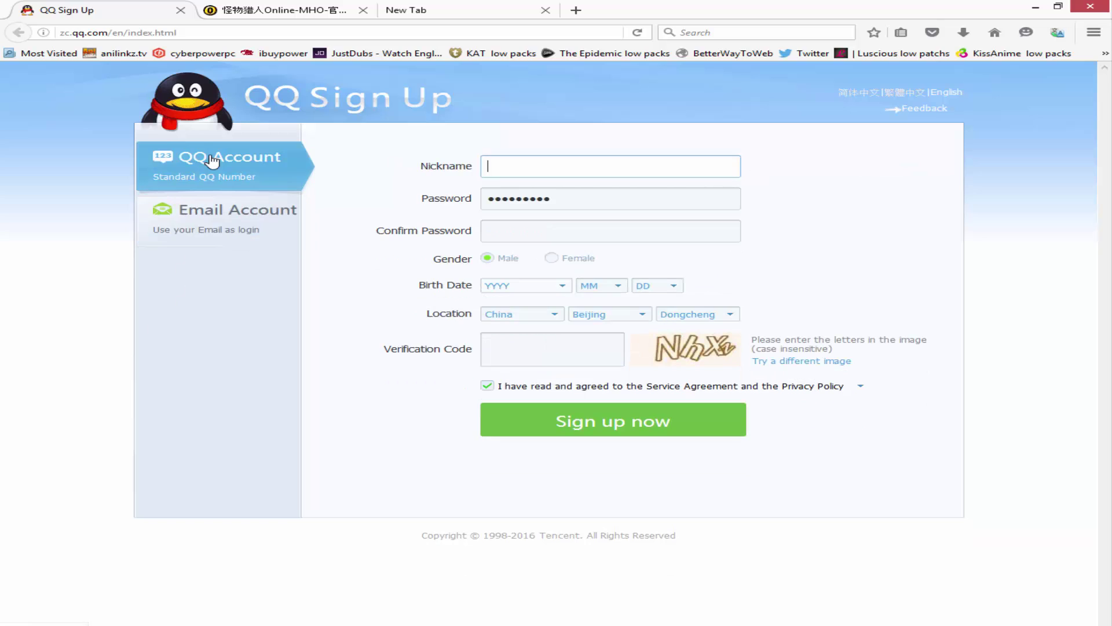
pyautogui.click(239, 216)
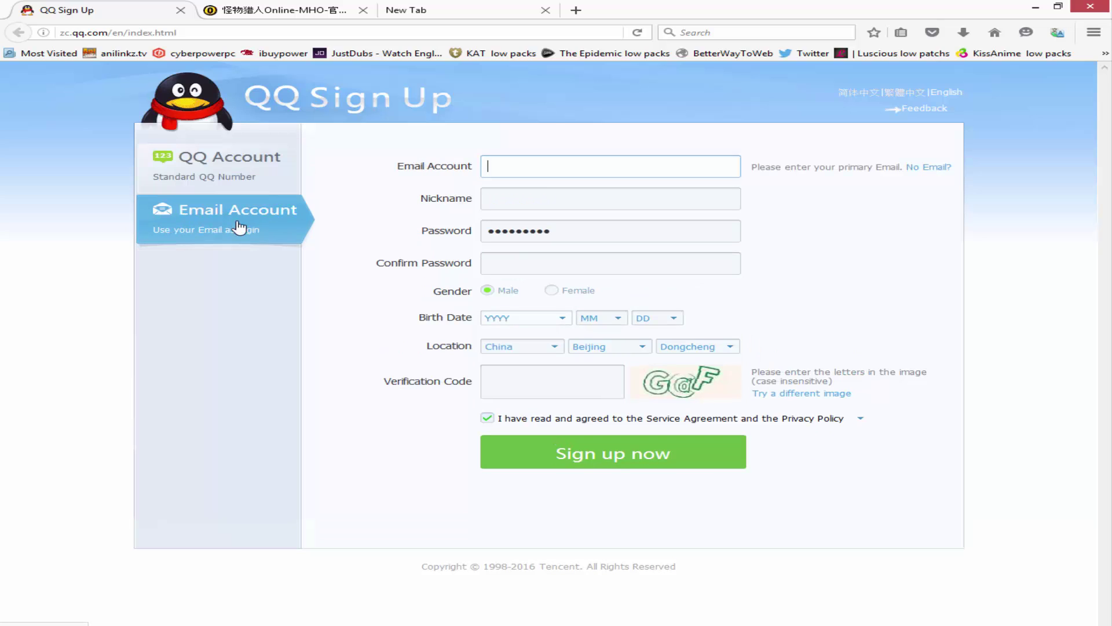
pyautogui.click(163, 160)
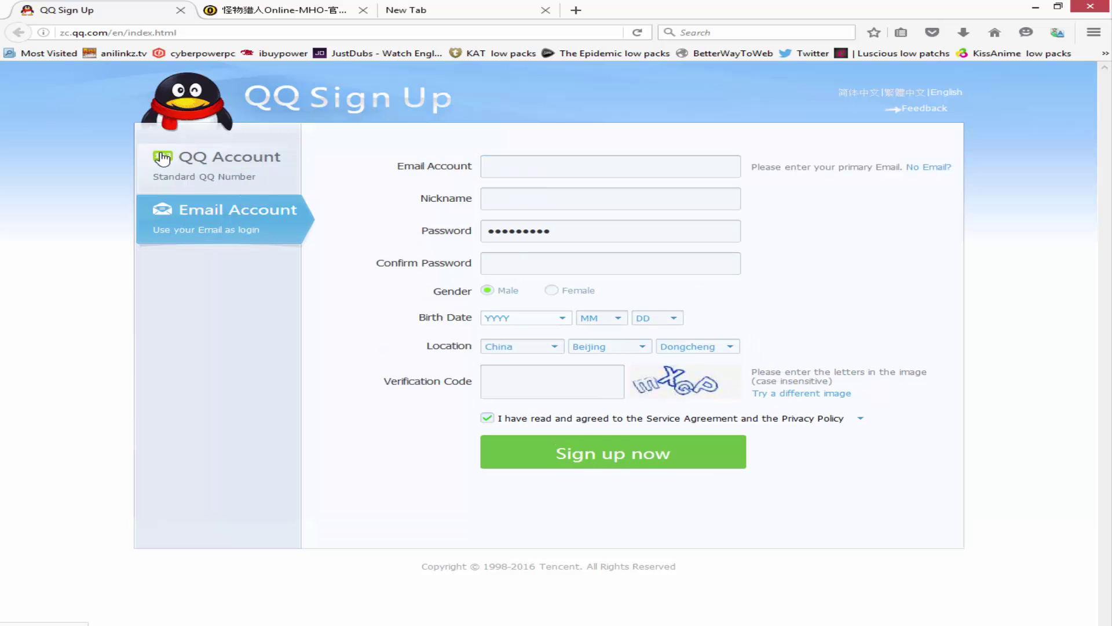
# Autofill the nickname, replace the password with a new Moderate-strength one, and retype it to confirm
pyautogui.click(512, 165)
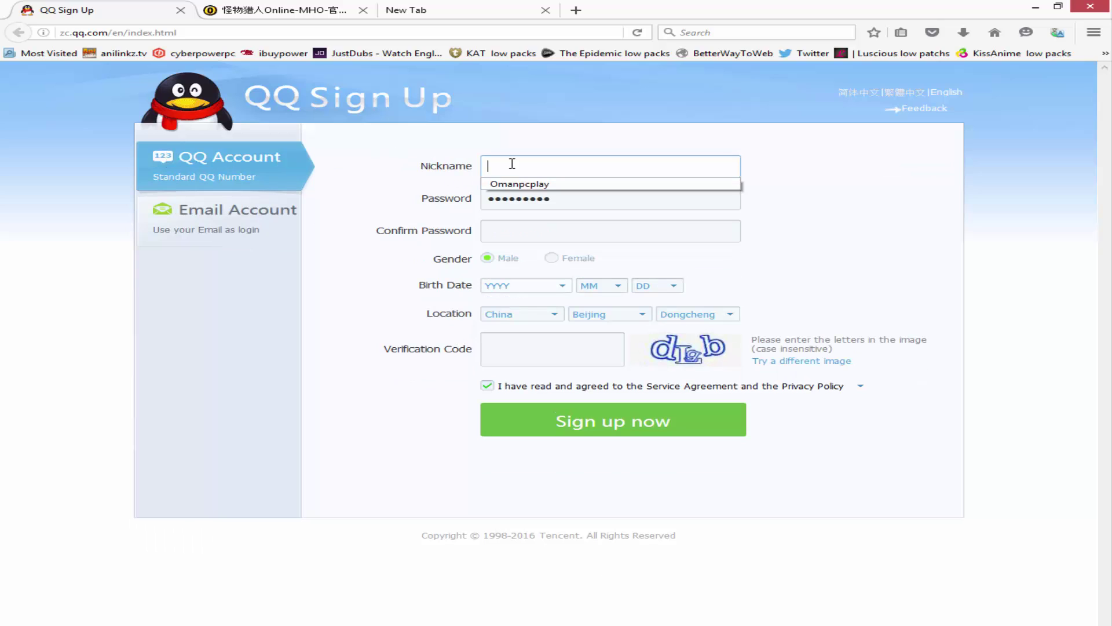
pyautogui.click(519, 184)
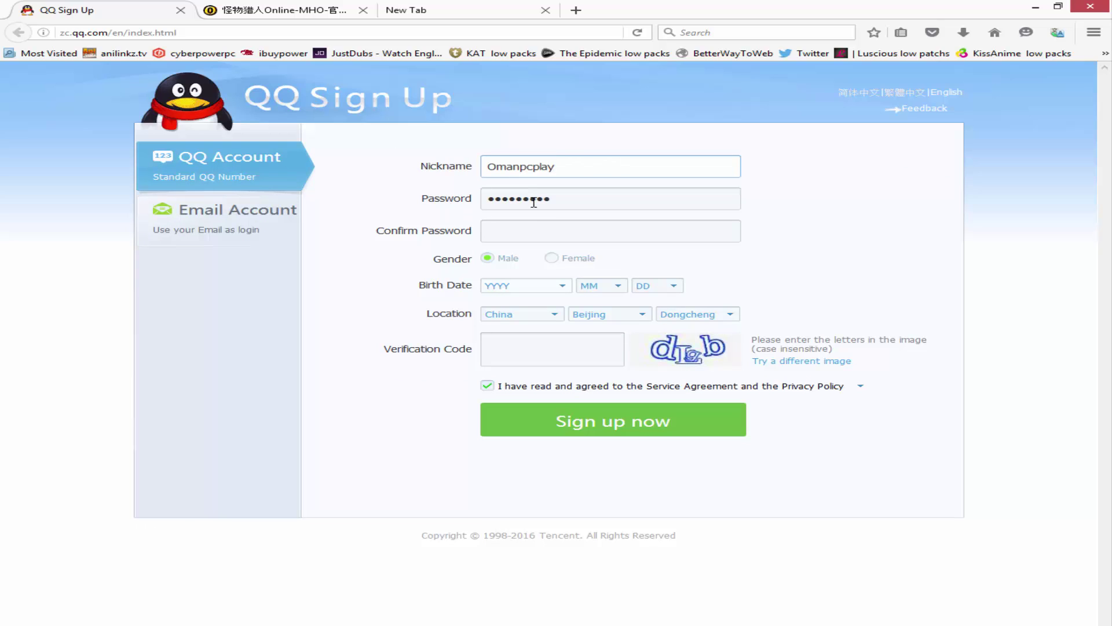
pyautogui.click(553, 200)
pyautogui.moveTo(564, 201); pyautogui.dragTo(2, 185)
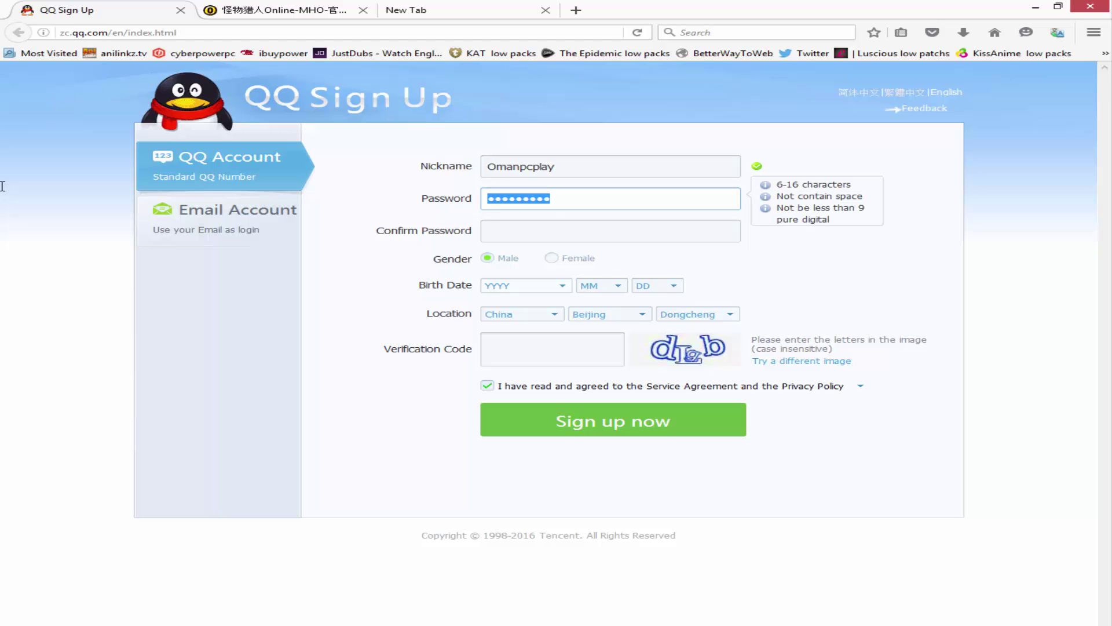
pyautogui.write('o')
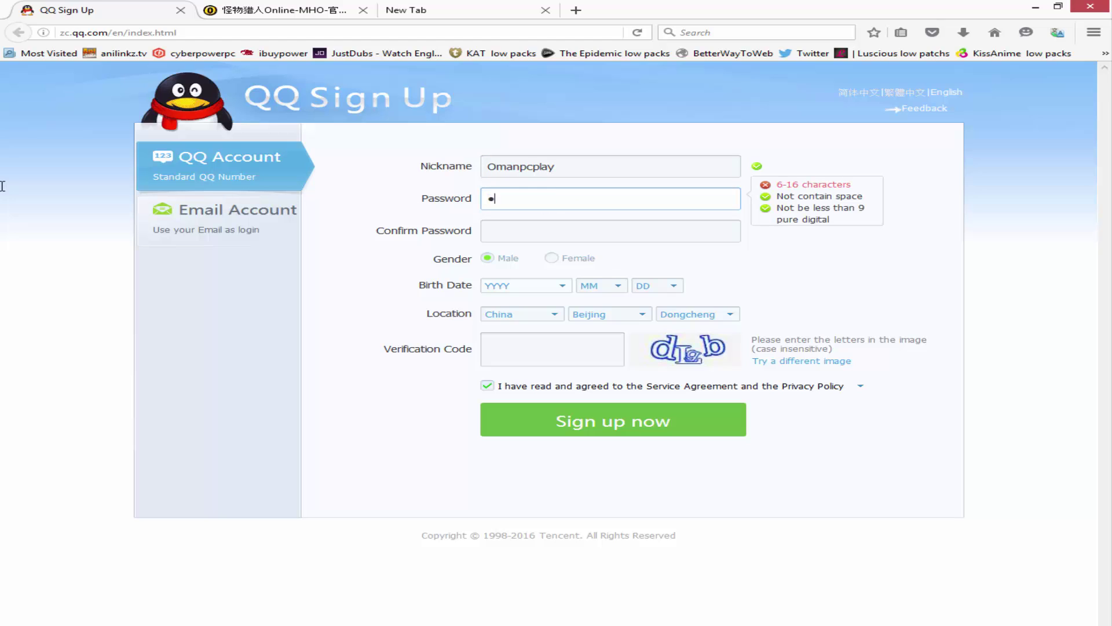
pyautogui.write('****')
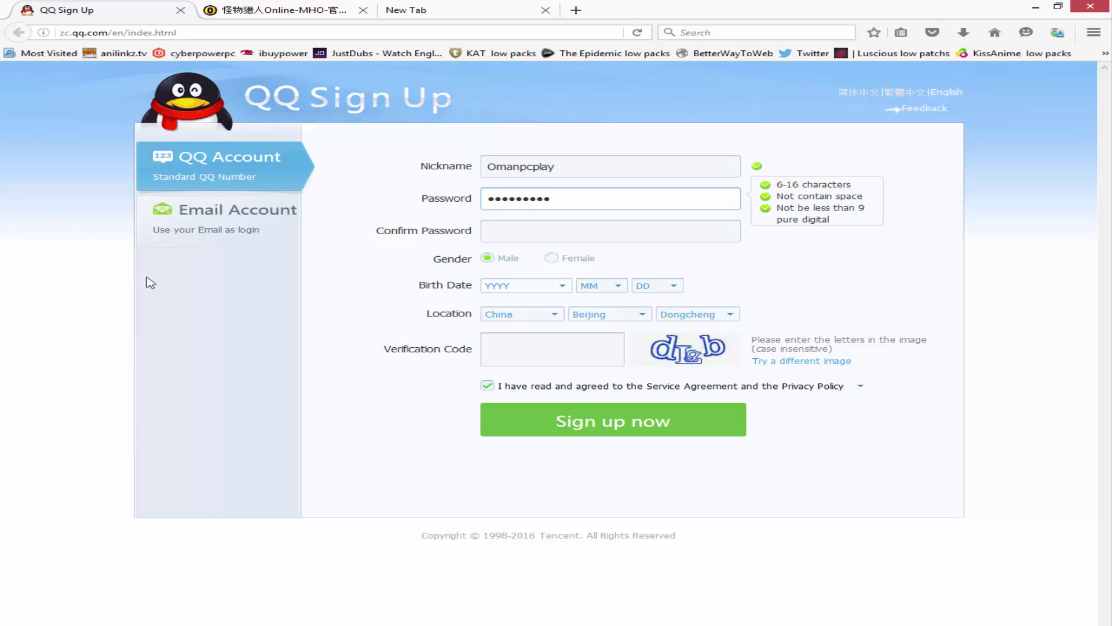
pyautogui.click(541, 226)
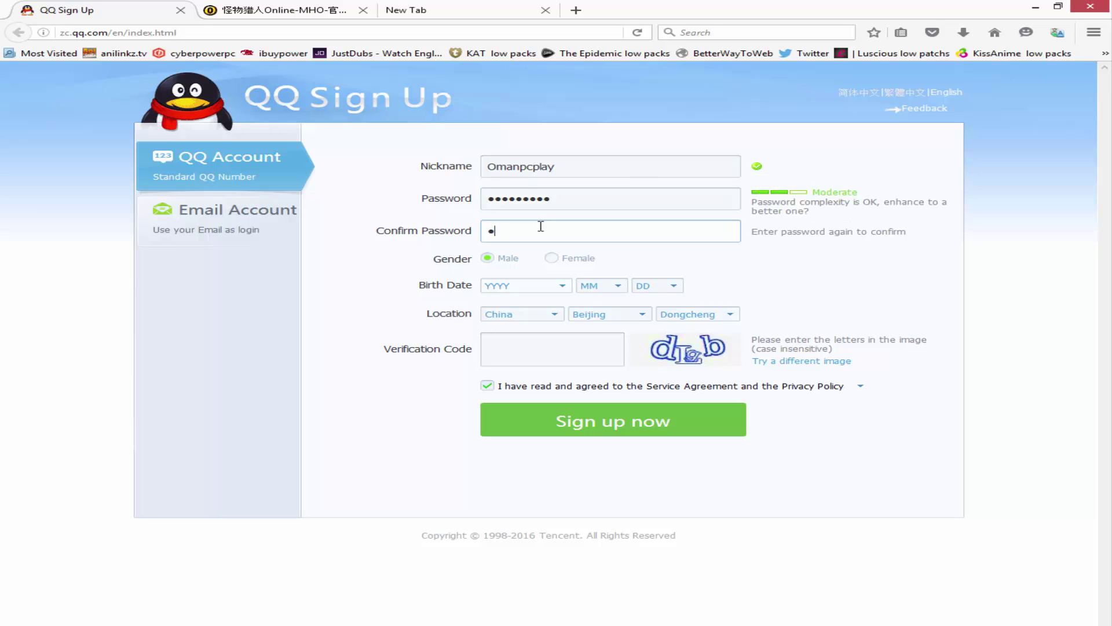
pyautogui.write('*********')
# Set the birth date dropdowns to year 1997, month 10, day 6
pyautogui.click(516, 284)
pyautogui.click(526, 342)
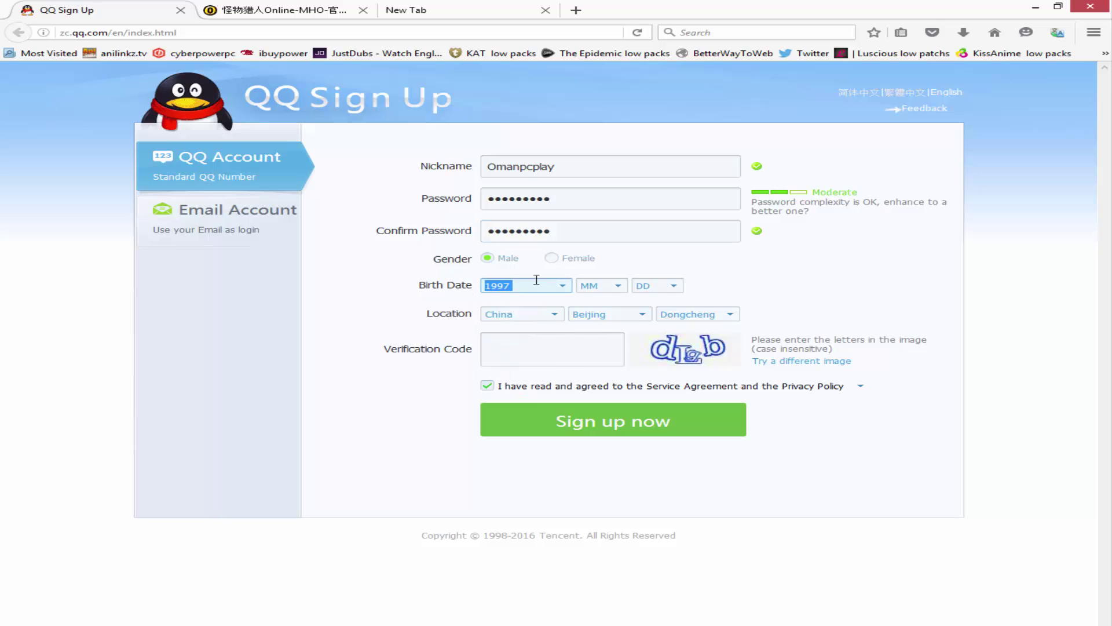
pyautogui.click(613, 286)
pyautogui.click(604, 358)
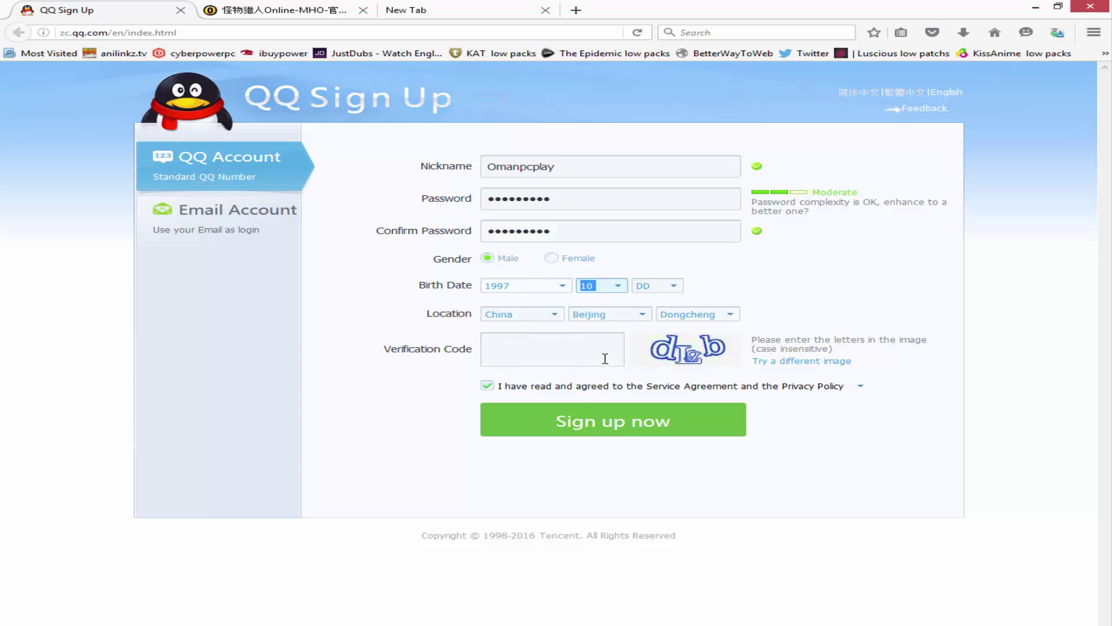
pyautogui.click(661, 287)
pyautogui.click(658, 283)
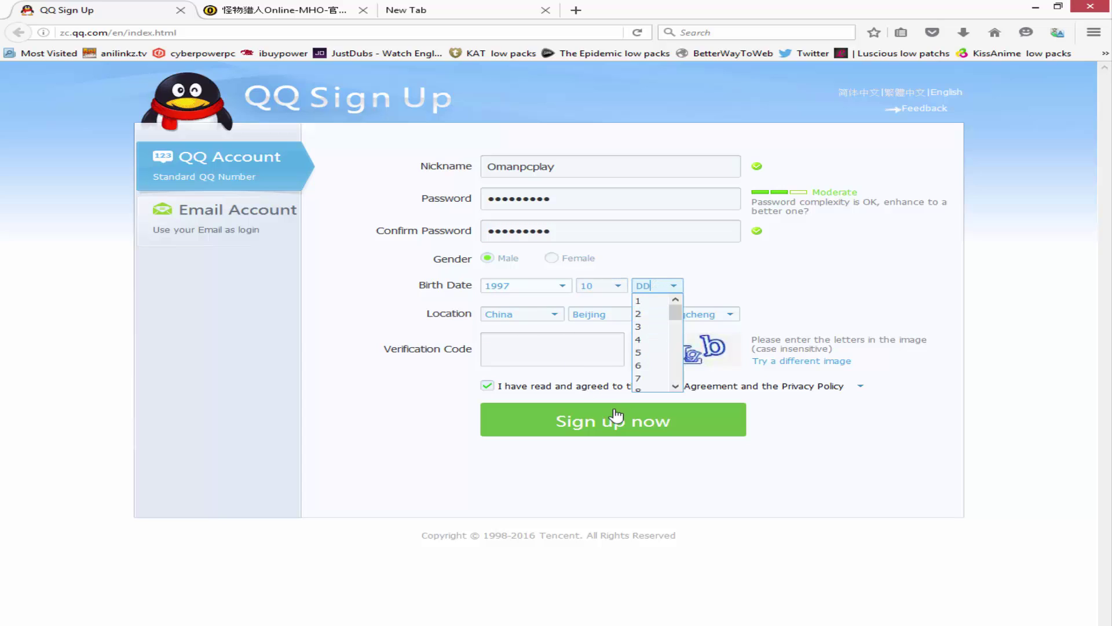
pyautogui.click(640, 365)
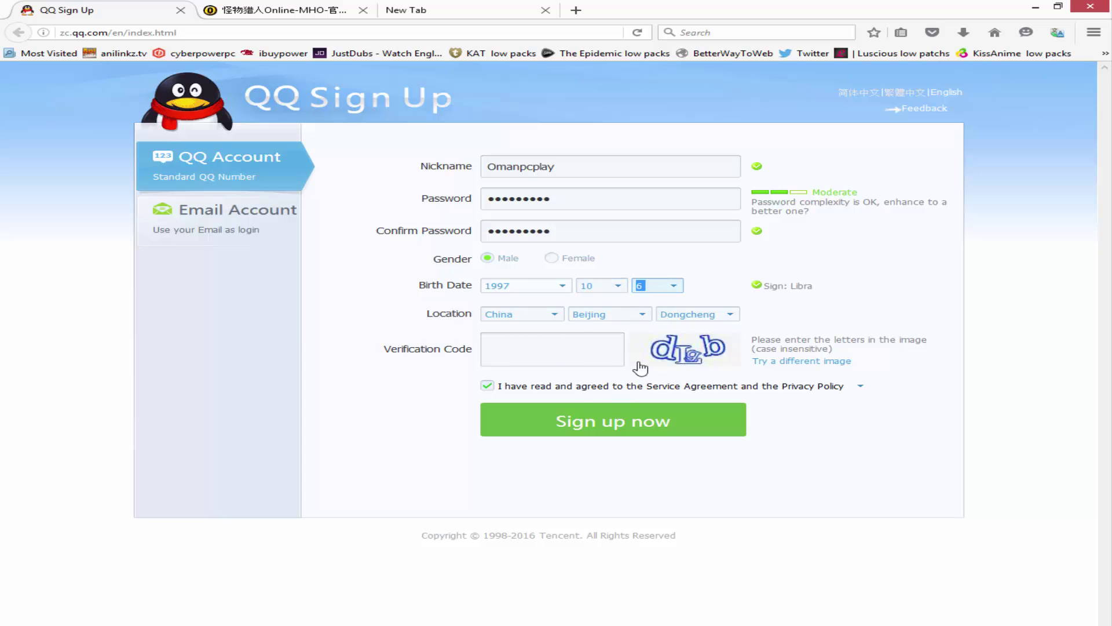
# Change the Location country to Isle of Man
pyautogui.click(554, 318)
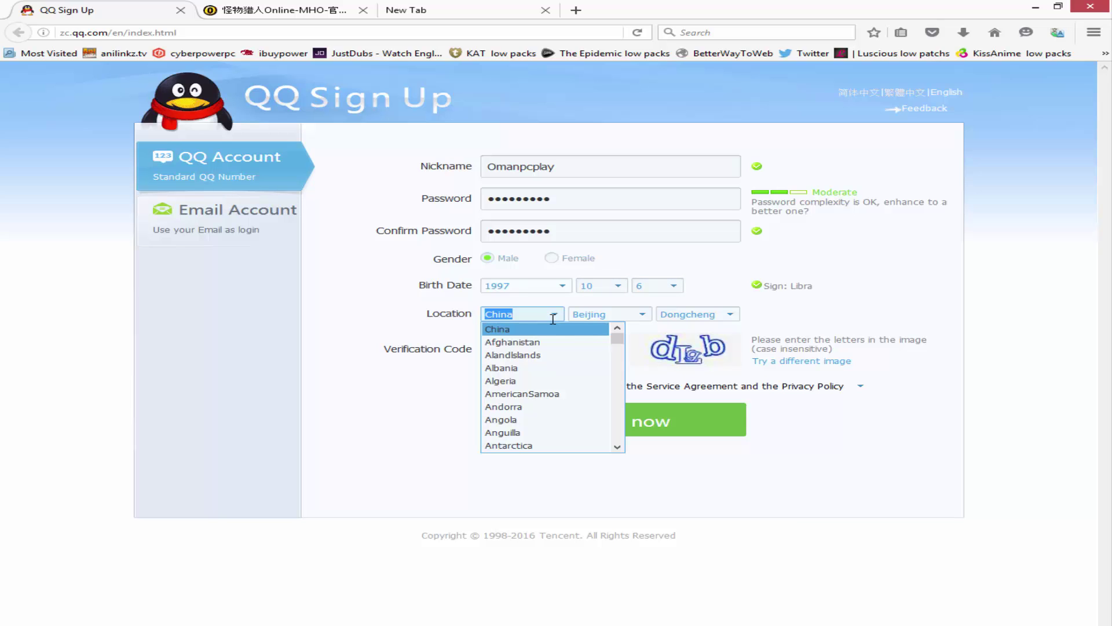
pyautogui.scroll(-12, 556, 427)
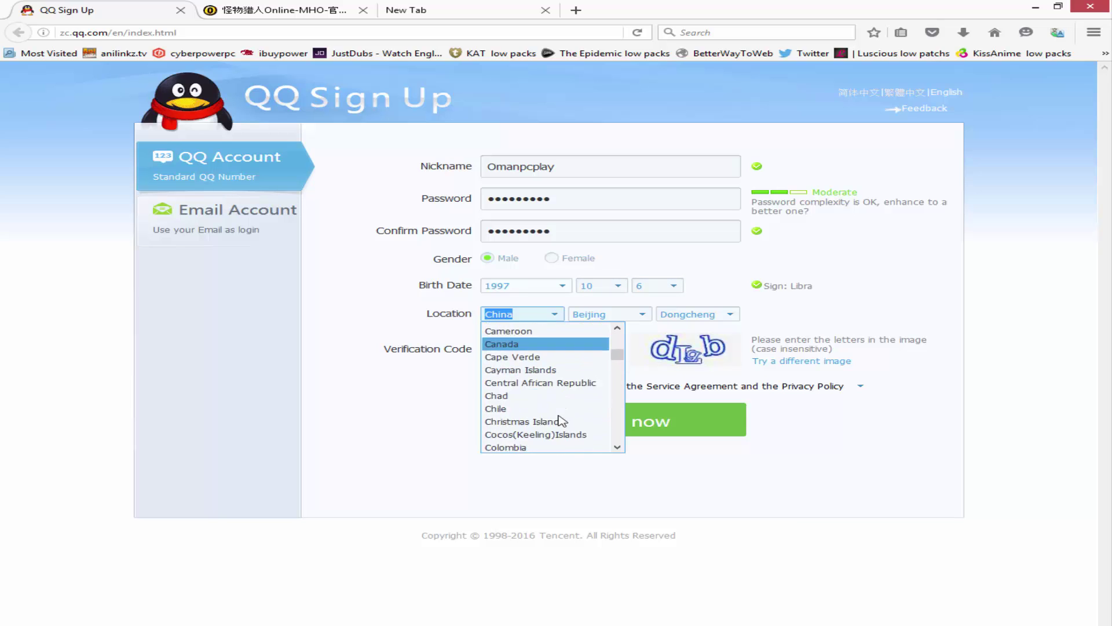
pyautogui.scroll(-1, 557, 420)
pyautogui.scroll(-12, 551, 417)
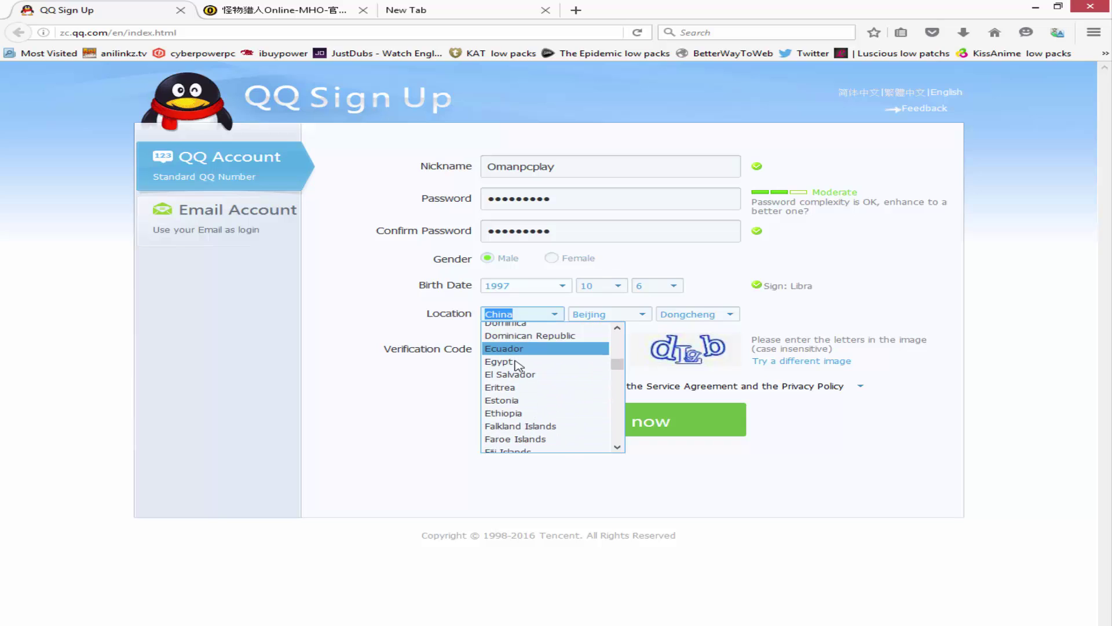
pyautogui.scroll(-4, 520, 417)
pyautogui.scroll(-4, 520, 420)
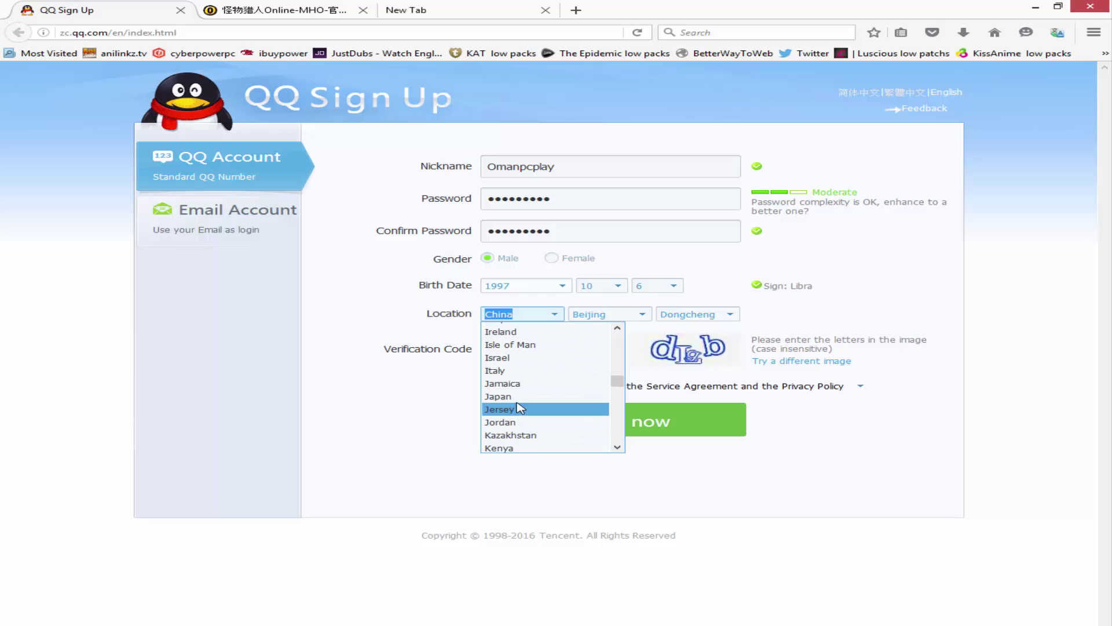
pyautogui.click(532, 344)
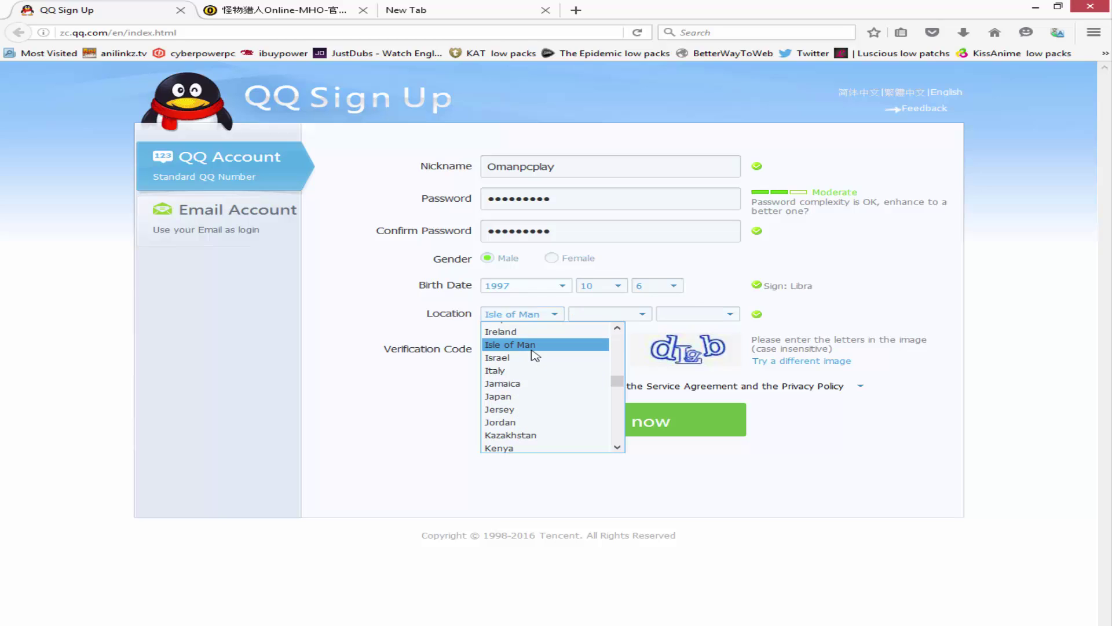
pyautogui.click(591, 314)
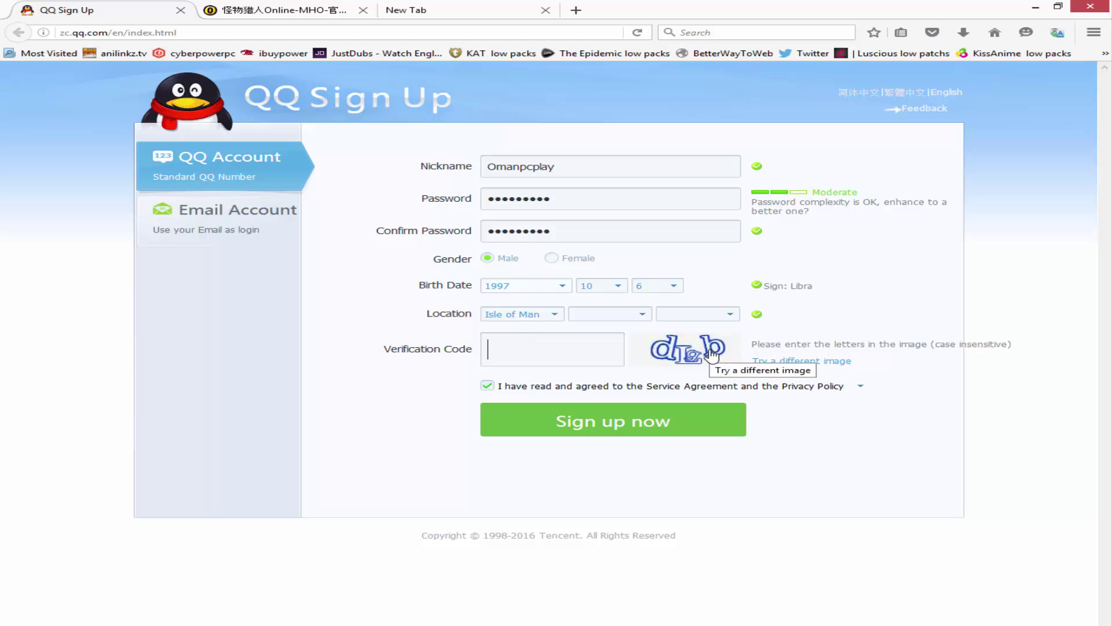
# Enter the image verification code, correcting one typo, and submit with Sign up now
pyautogui.write('d')
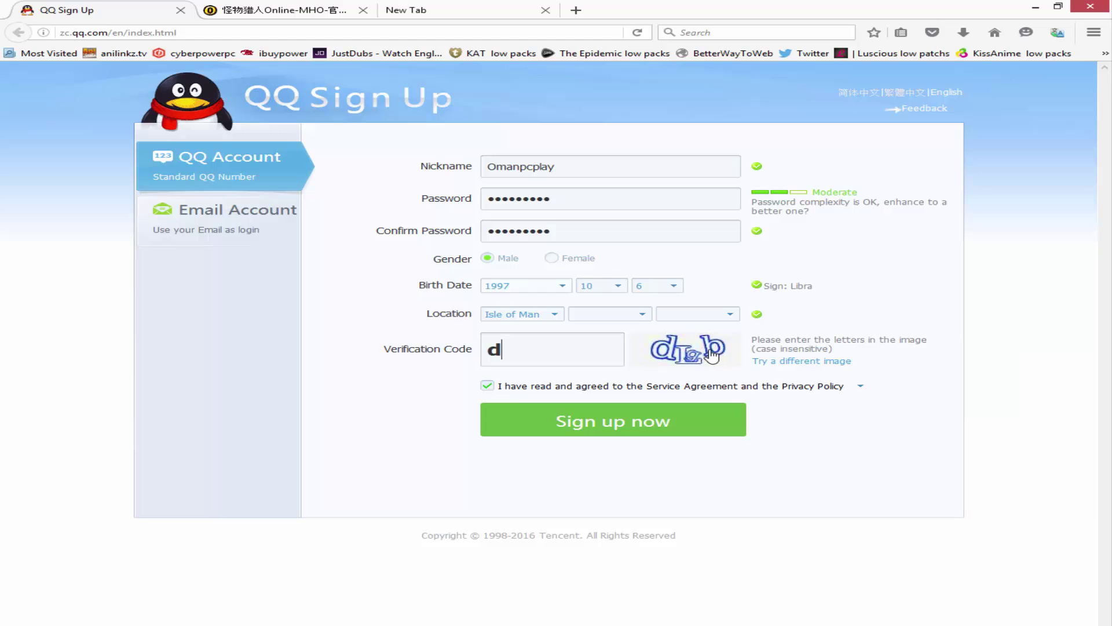
pyautogui.write('LA')
pyautogui.press('BackSpace')
pyautogui.write('gb')
pyautogui.click(635, 422)
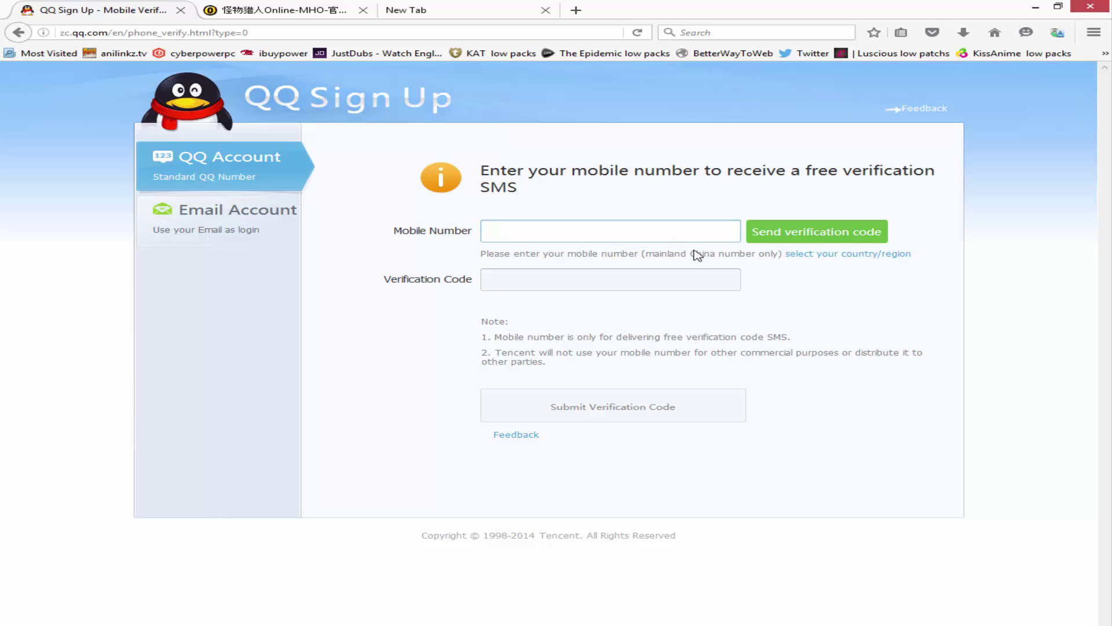
# Switch the SMS region from China 0086 to Guyana 00592, then focus the Mobile Number field
pyautogui.click(840, 255)
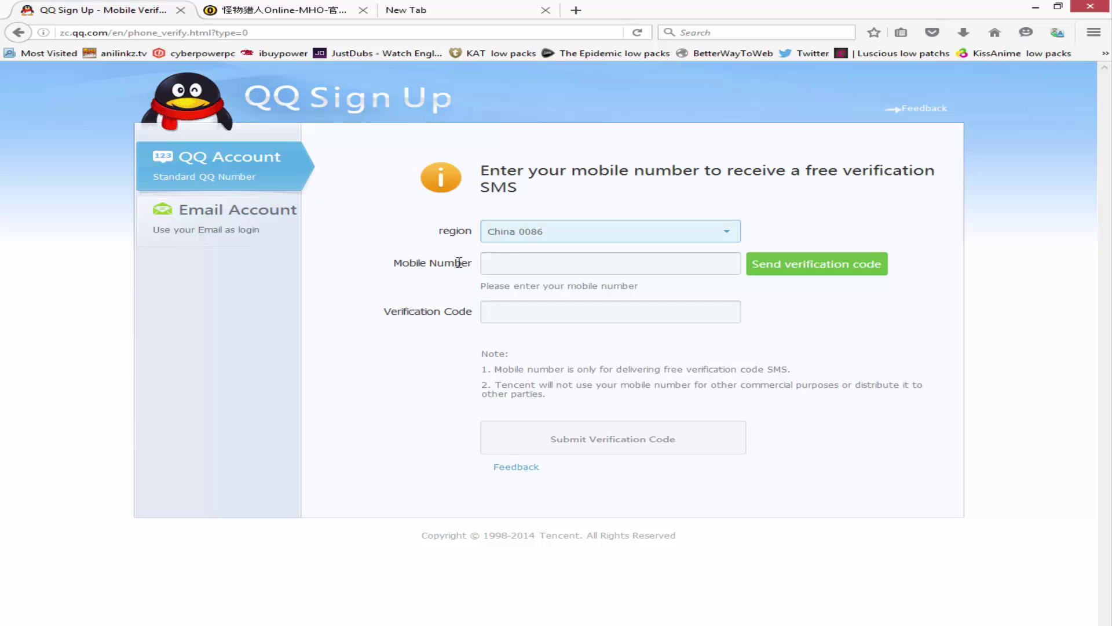
pyautogui.click(728, 231)
pyautogui.scroll(-11, 613, 334)
pyautogui.scroll(-2, 611, 331)
pyautogui.scroll(-8, 611, 332)
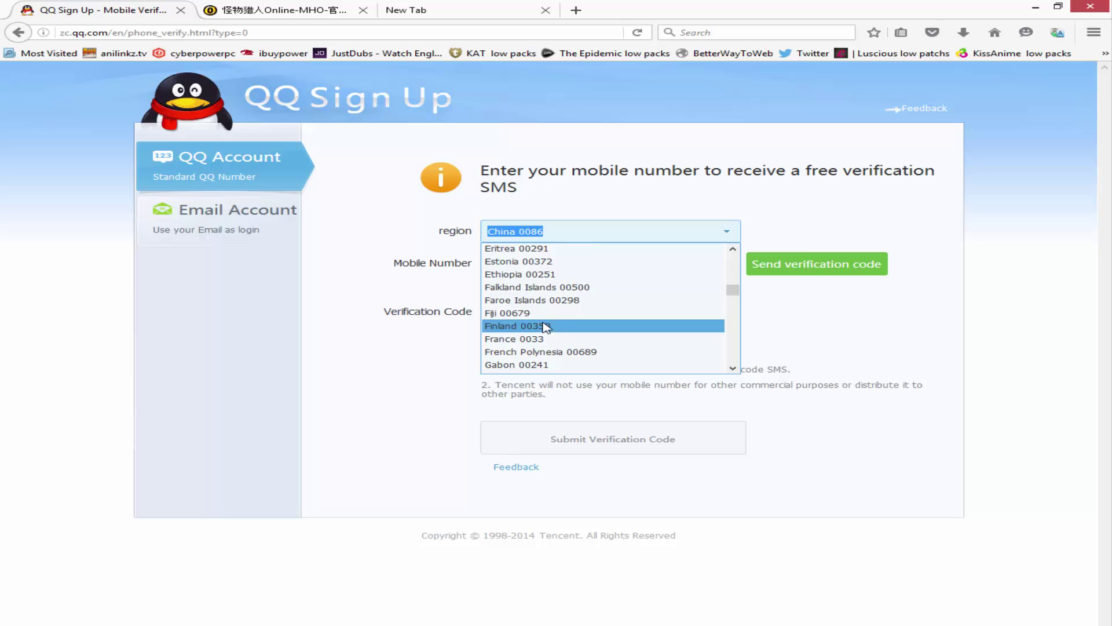
pyautogui.click(537, 351)
pyautogui.click(663, 233)
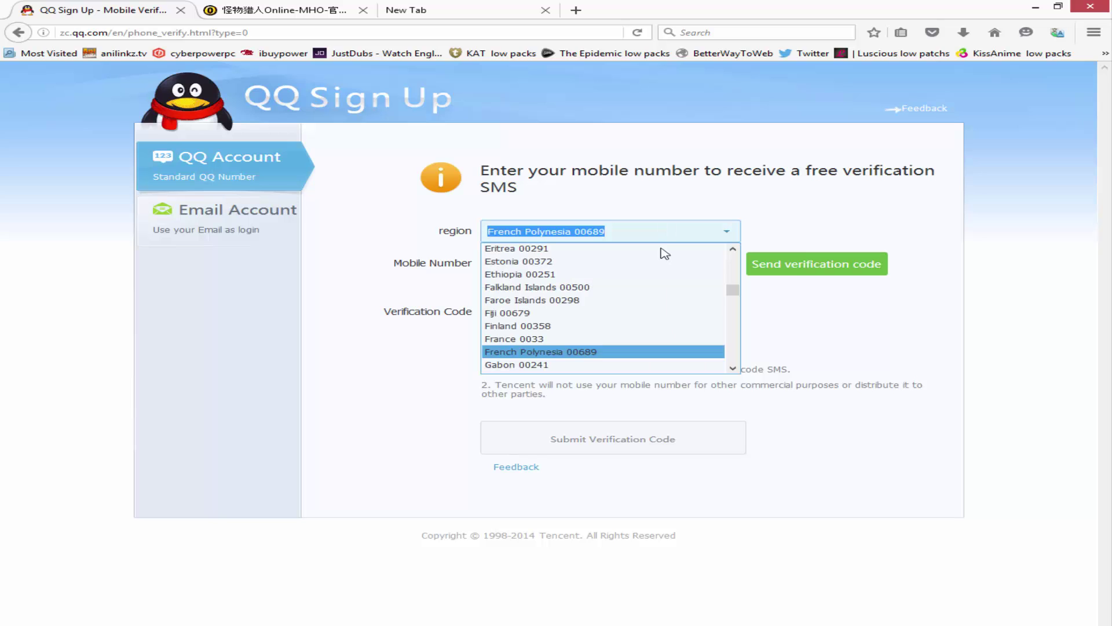
pyautogui.scroll(-2, 596, 356)
pyautogui.click(592, 355)
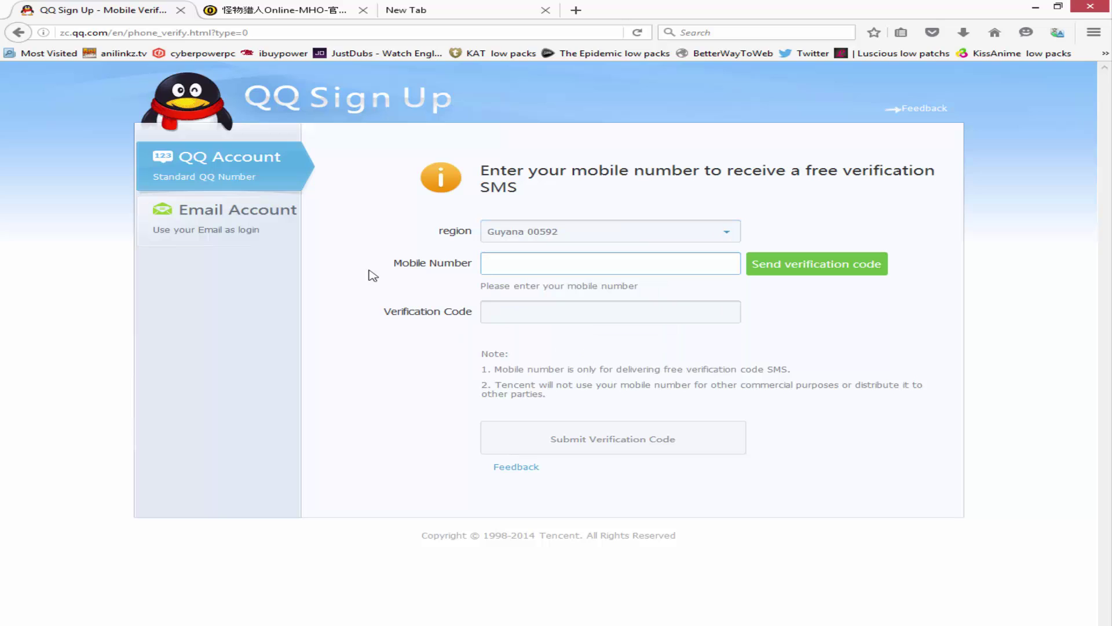
pyautogui.click(491, 271)
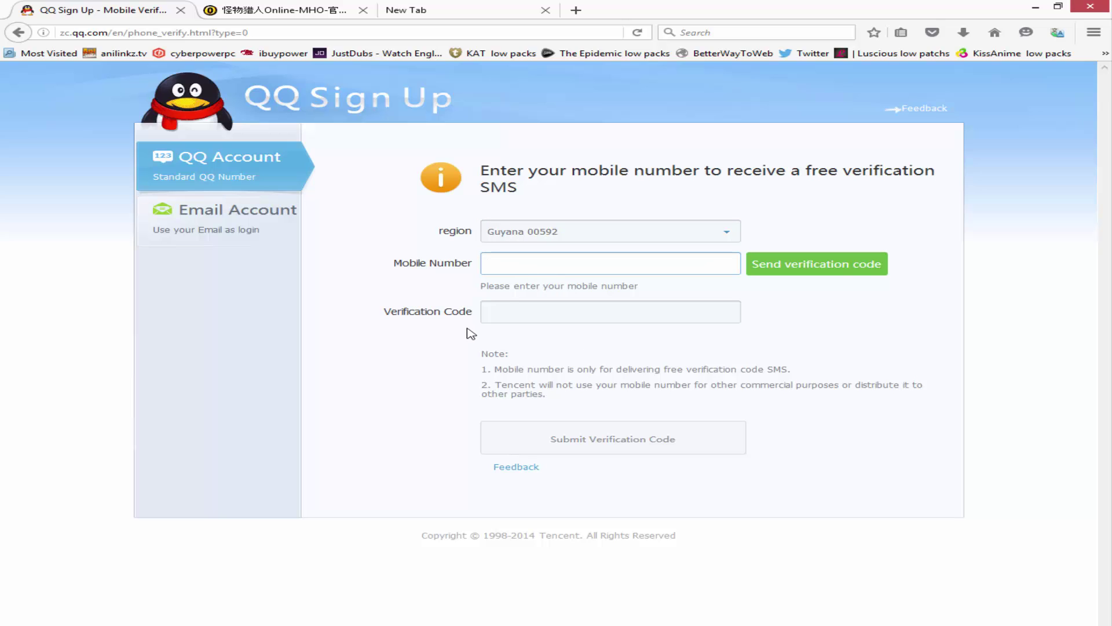